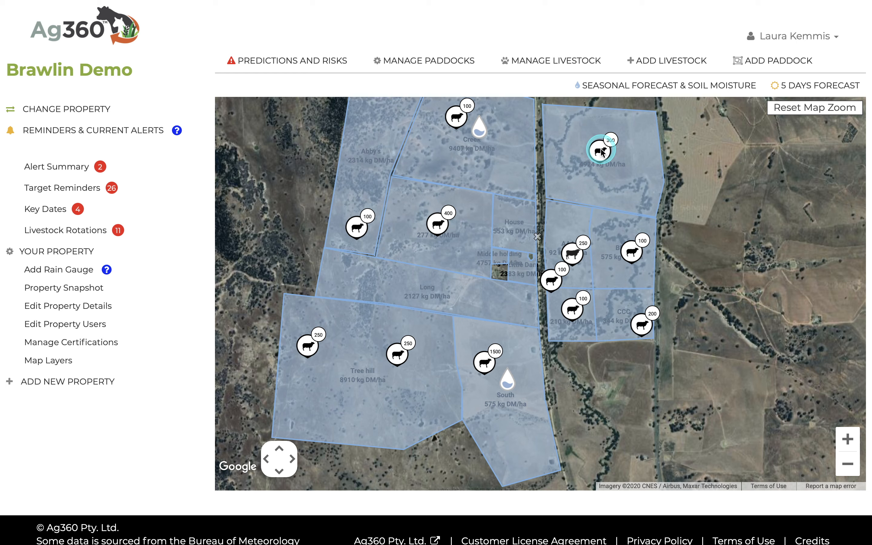
# - Move the 300-head XB lambs - light mob from the north paddock to South on the map and open its location and movements form
pyautogui.moveTo(600, 149)
pyautogui.mouseDown()
pyautogui.moveTo(573, 252)
pyautogui.moveTo(518, 355)
pyautogui.mouseUp()
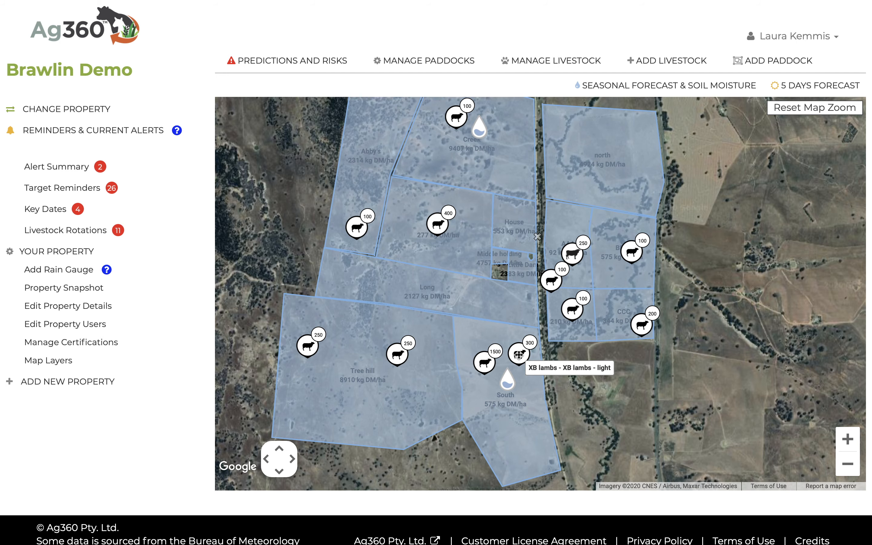
pyautogui.click(518, 355)
pyautogui.moveTo(546, 223); pyautogui.dragTo(545, 221)
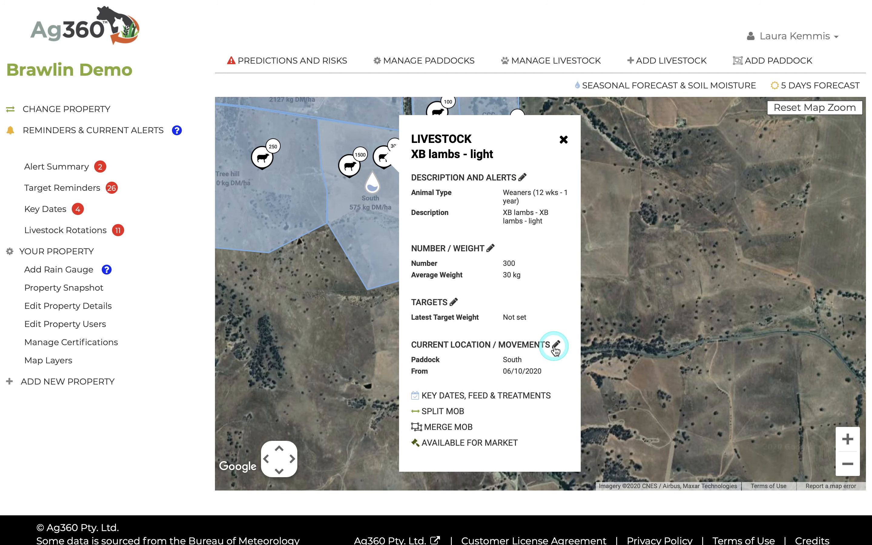
pyautogui.click(555, 346)
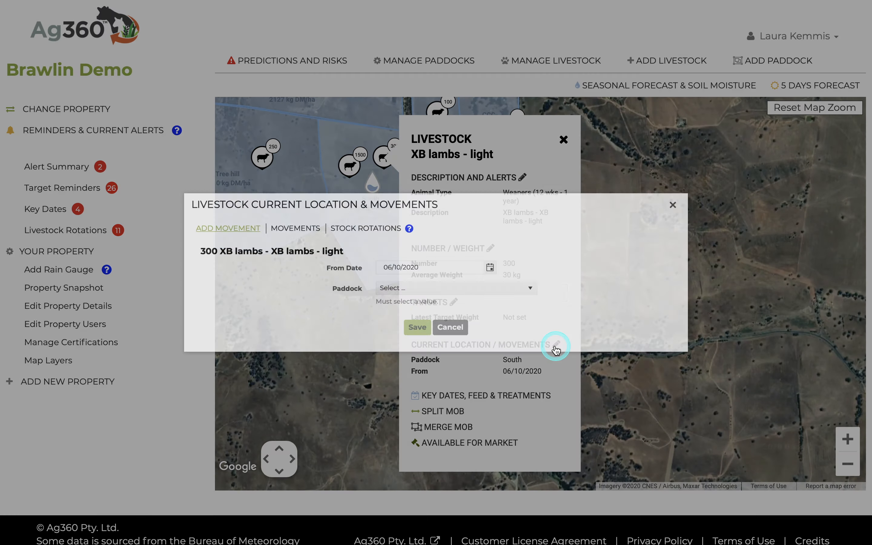
# - Draft a new movement of the mob to paddock BBB with the from date 06/10/2020
pyautogui.click(420, 270)
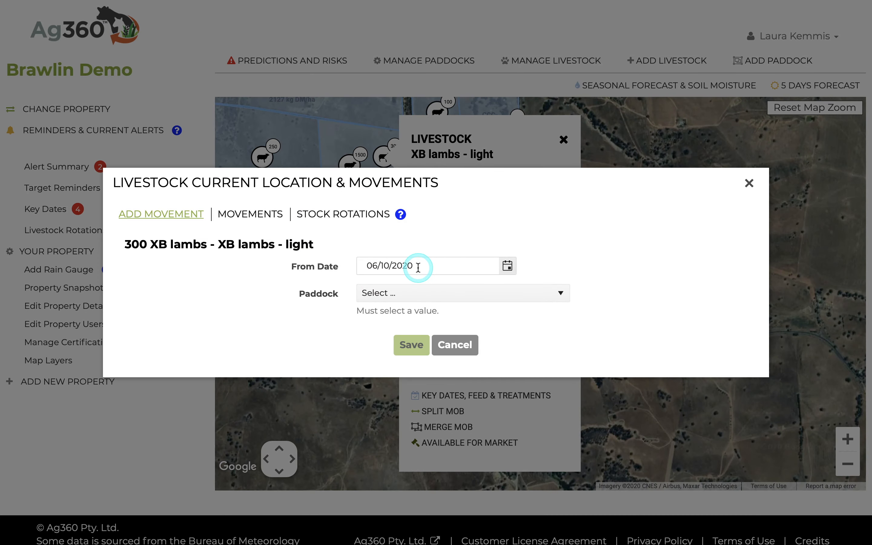
pyautogui.click(423, 290)
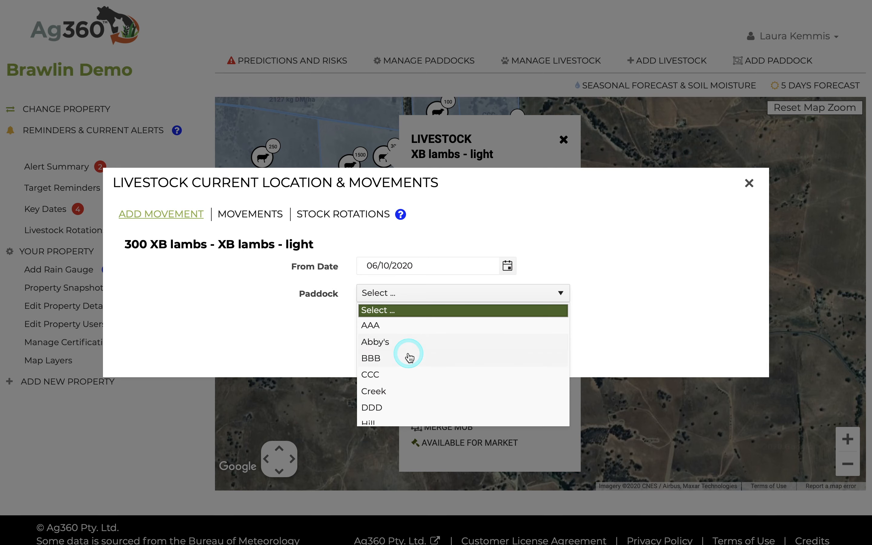
pyautogui.click(409, 357)
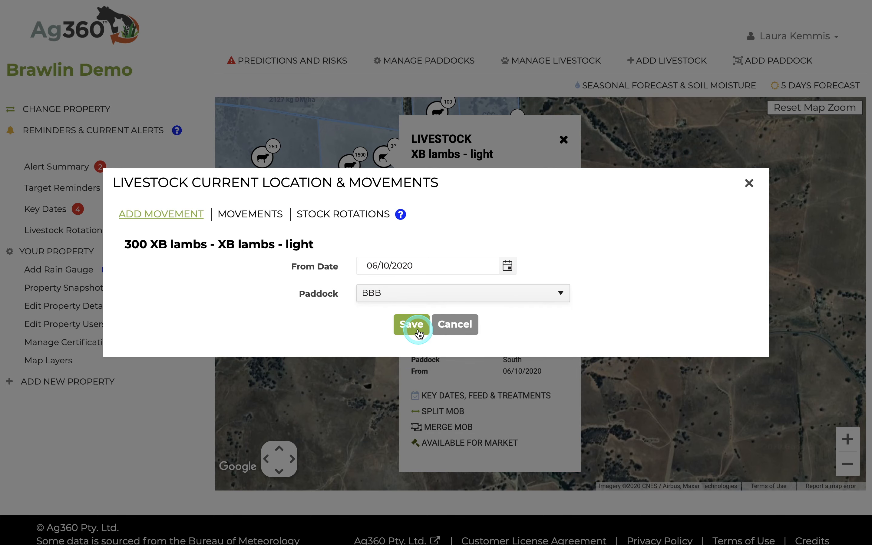
# - Open the 06/10/2020 South entry in the mob's movement history for editing and cancel the edit
pyautogui.click(251, 214)
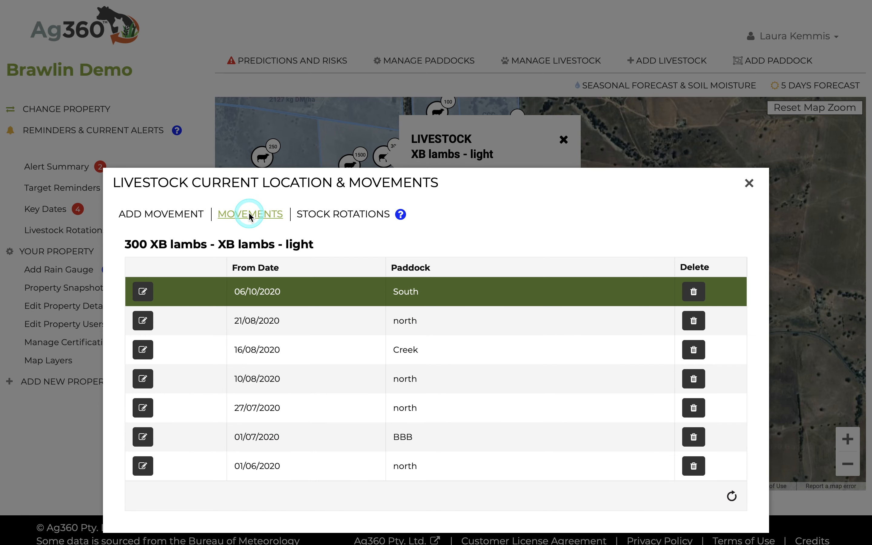
pyautogui.click(322, 300)
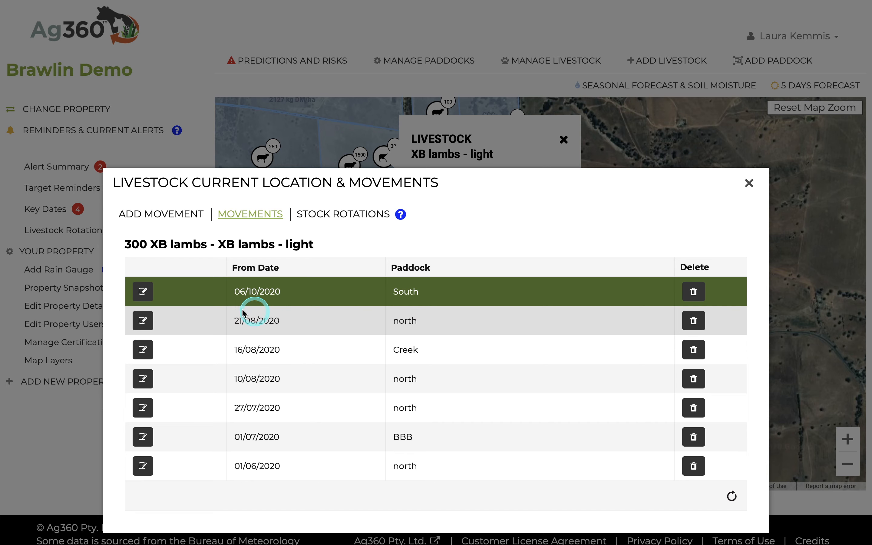
pyautogui.click(143, 292)
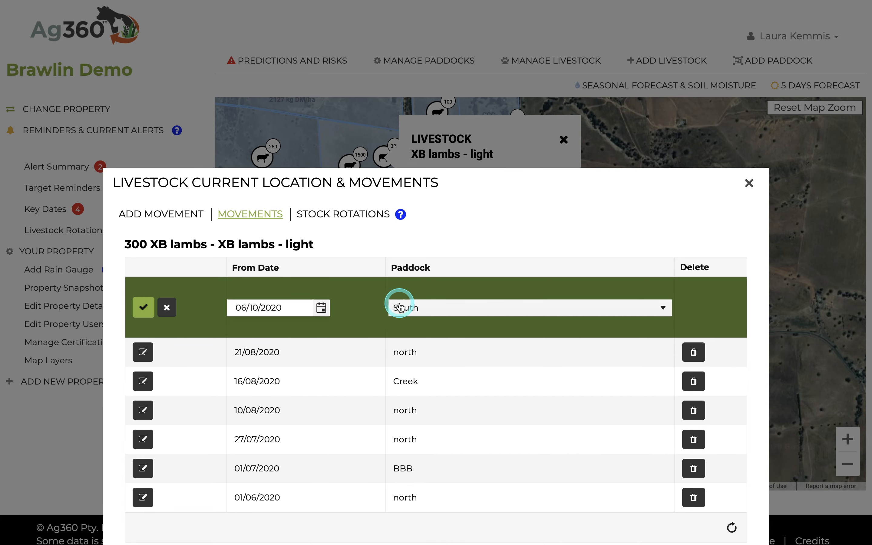
pyautogui.click(436, 307)
pyautogui.click(435, 307)
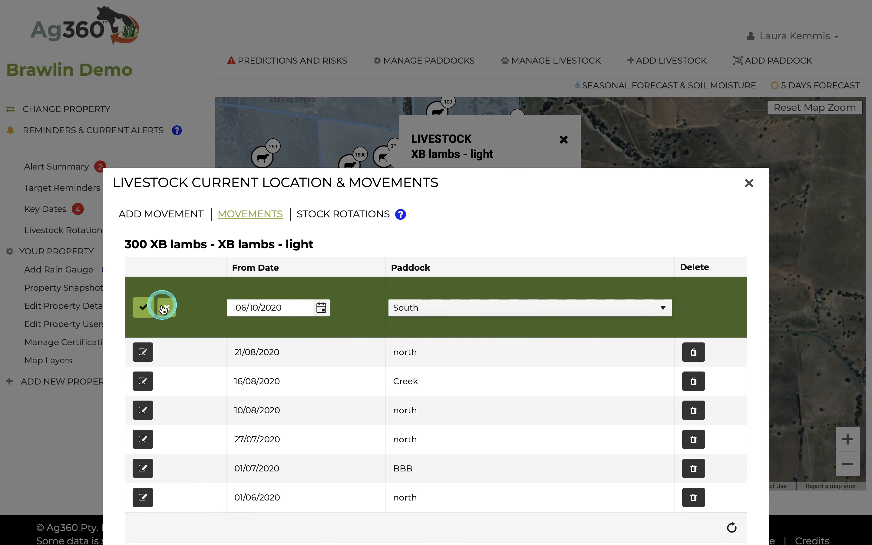
pyautogui.click(162, 307)
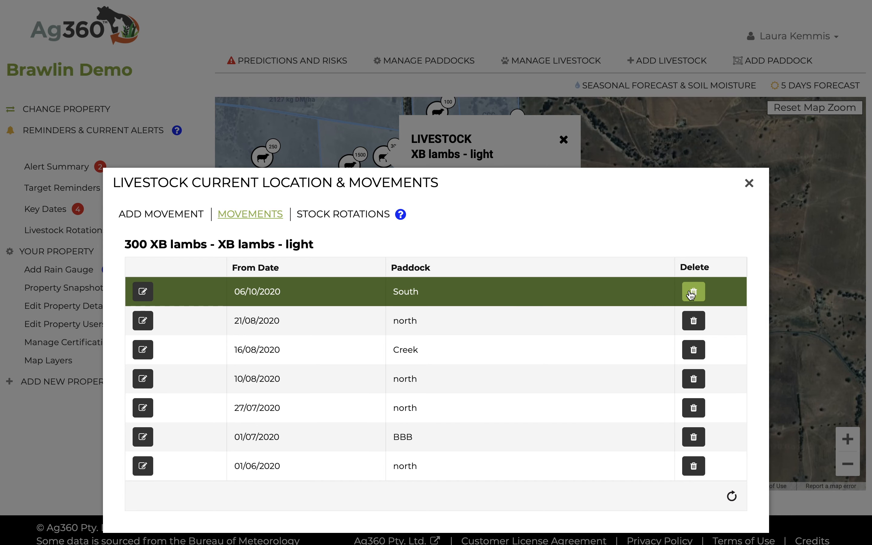
# - Add paddock BBB to the mob's stock rotation for 10 days and save the entry
pyautogui.click(358, 213)
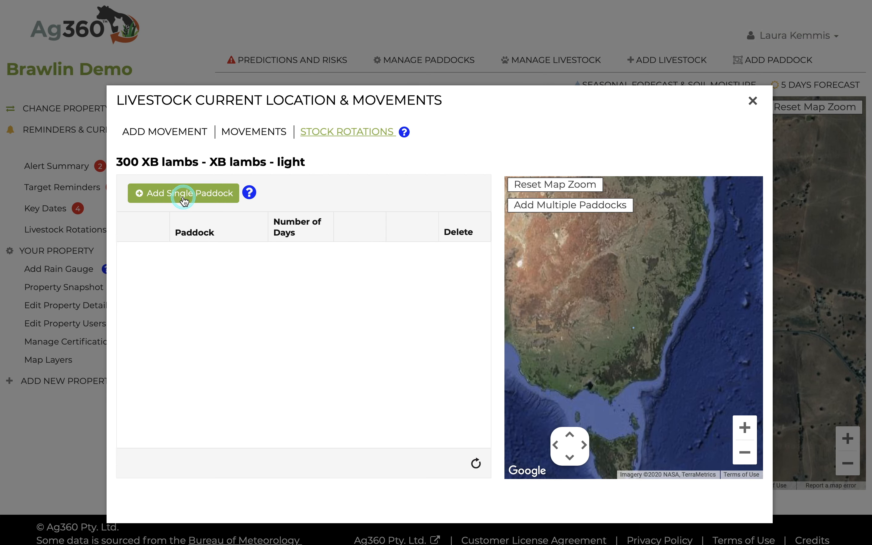
pyautogui.click(185, 201)
pyautogui.click(220, 274)
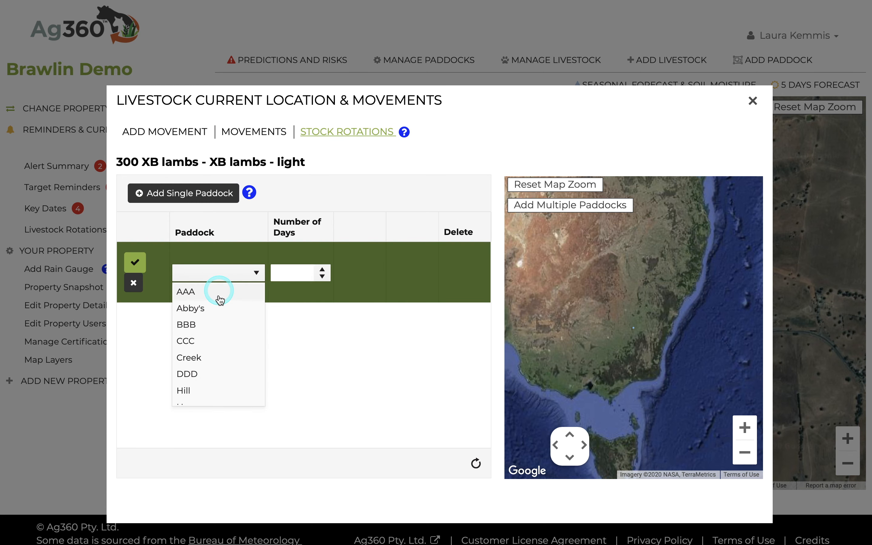
pyautogui.click(214, 325)
pyautogui.click(287, 272)
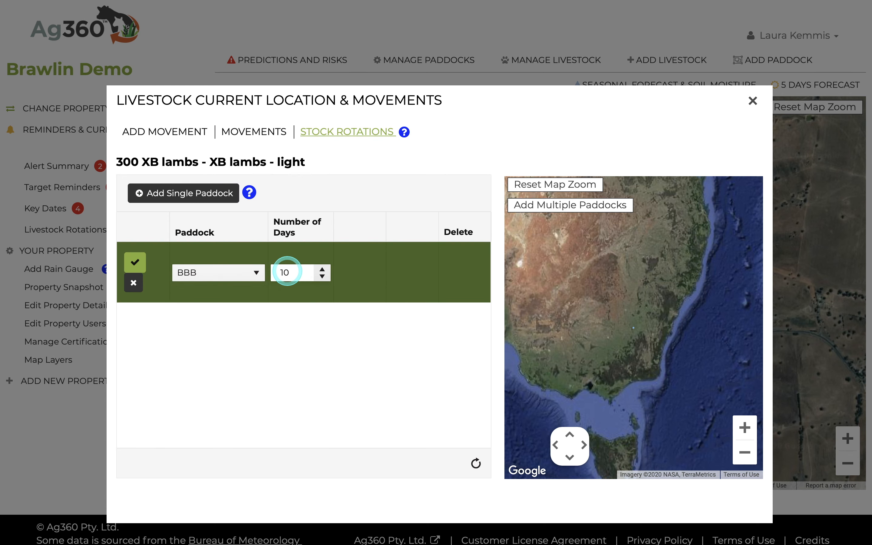
pyautogui.click(135, 261)
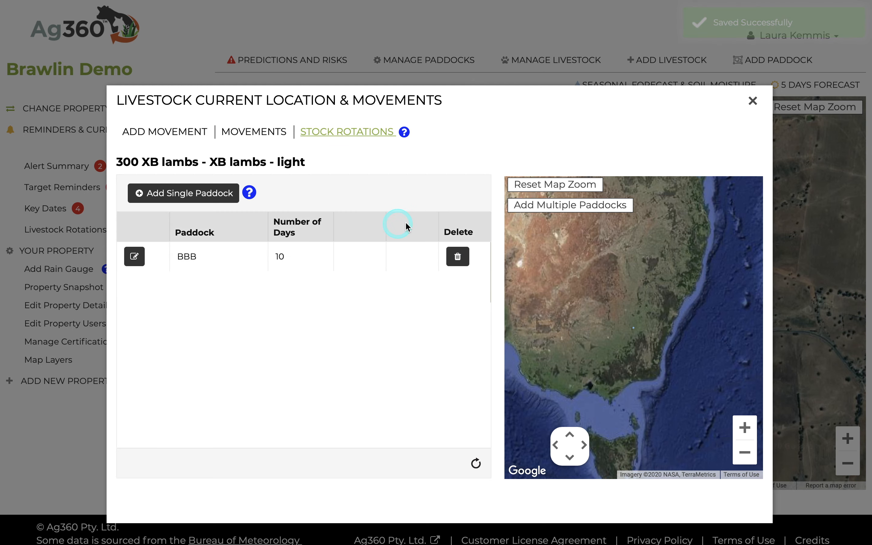
# - Reset the rotation map to the property and start adding multiple paddocks at 10 days per paddock
pyautogui.click(556, 187)
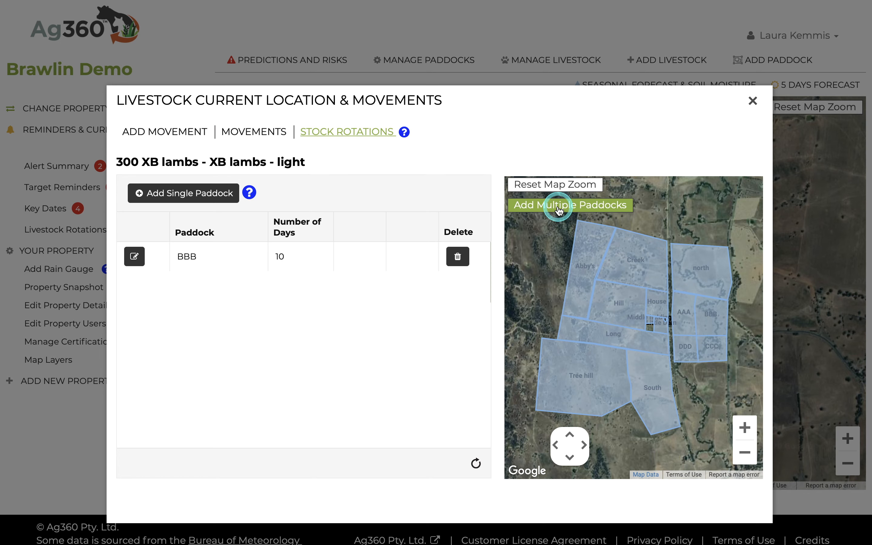
pyautogui.click(559, 206)
pyautogui.click(438, 272)
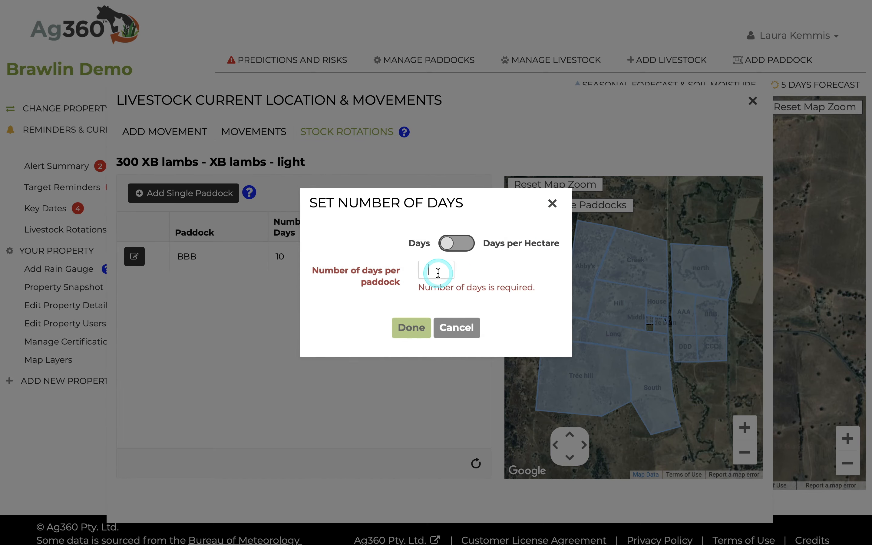
pyautogui.write('10')
pyautogui.click(450, 245)
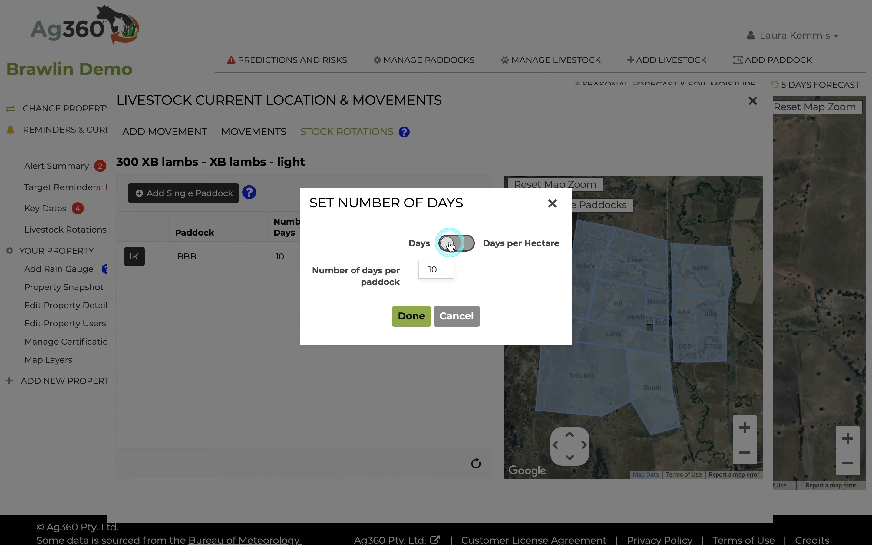
pyautogui.click(453, 271)
pyautogui.click(401, 320)
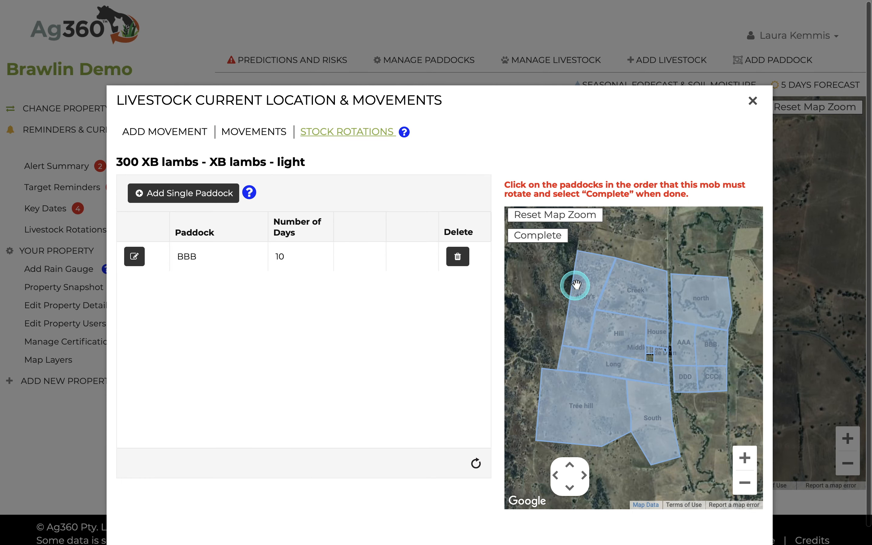
# - Pick Abby's, Creek and Hill in that order on the rotation map and complete the multiple-paddock selection
pyautogui.click(594, 273)
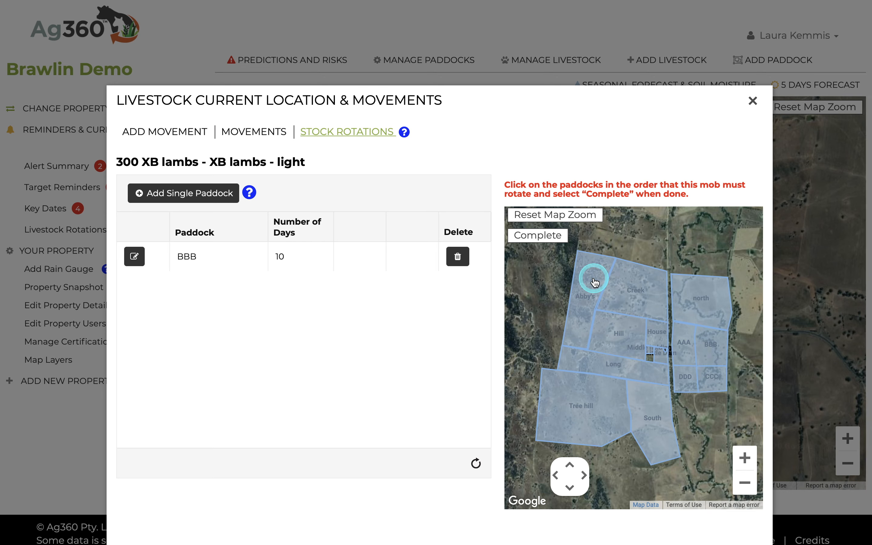
pyautogui.click(598, 278)
pyautogui.click(647, 281)
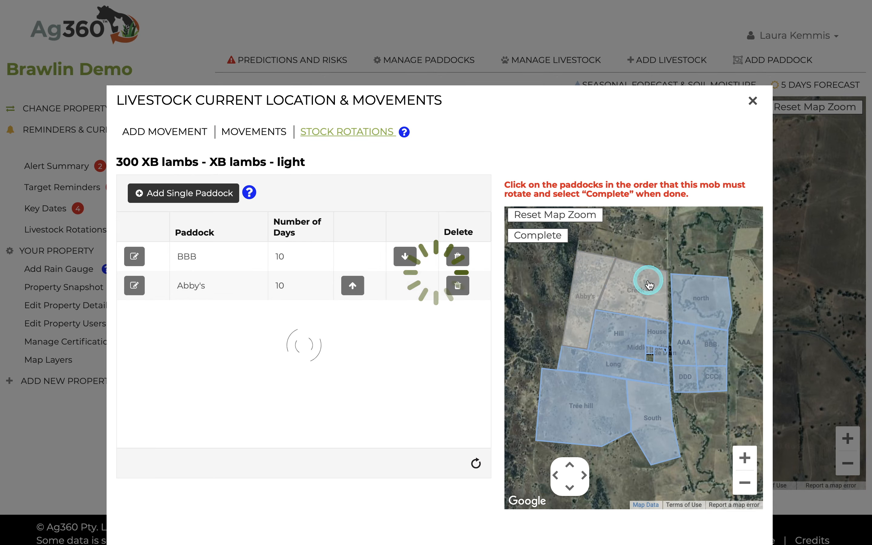
pyautogui.click(632, 334)
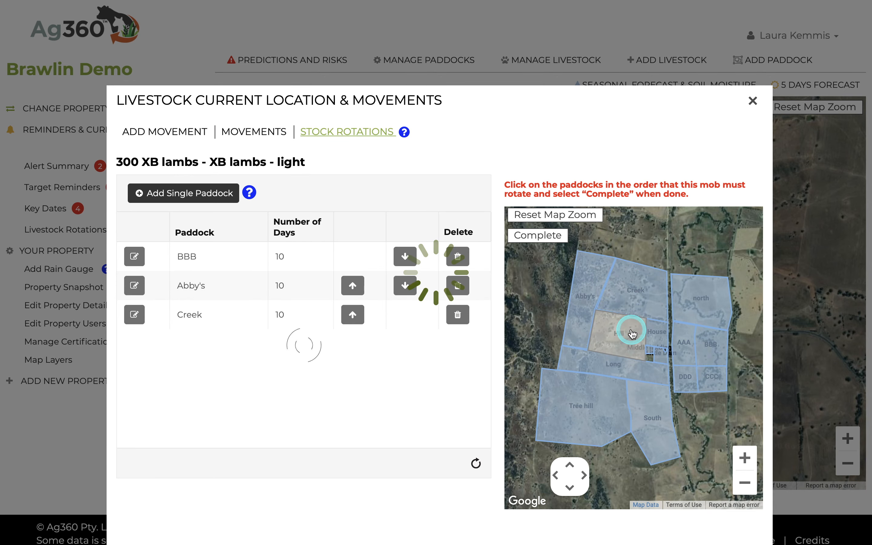
pyautogui.click(538, 237)
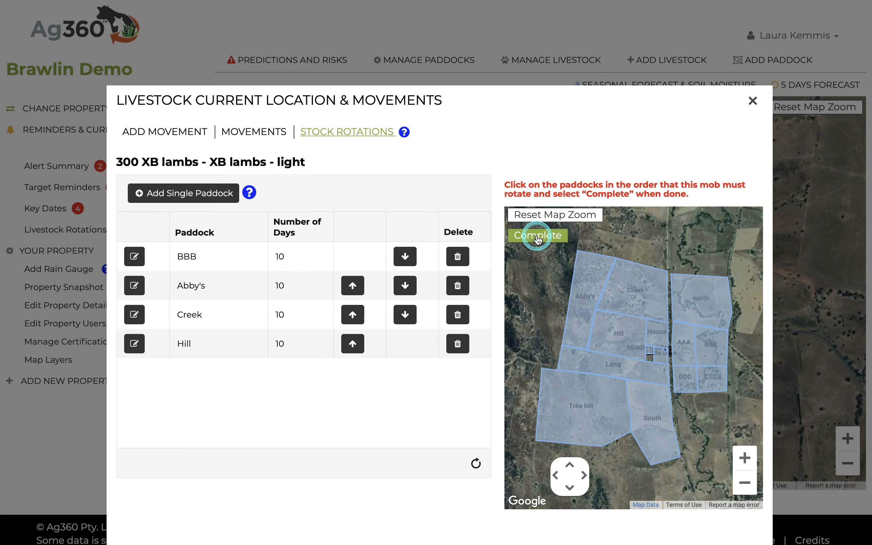
# - Keep the Hill rotation entry at 10 days and move it up to first place, ahead of BBB
pyautogui.click(134, 343)
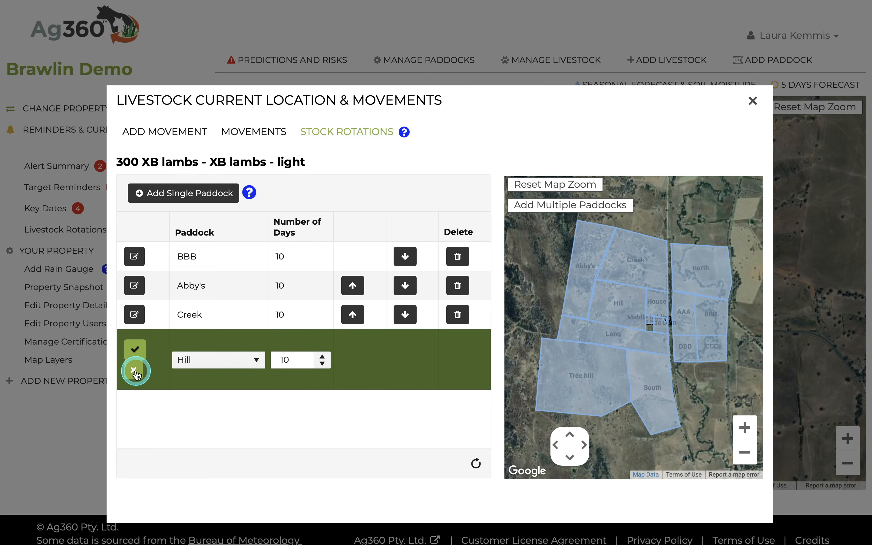
pyautogui.click(135, 349)
pyautogui.click(353, 344)
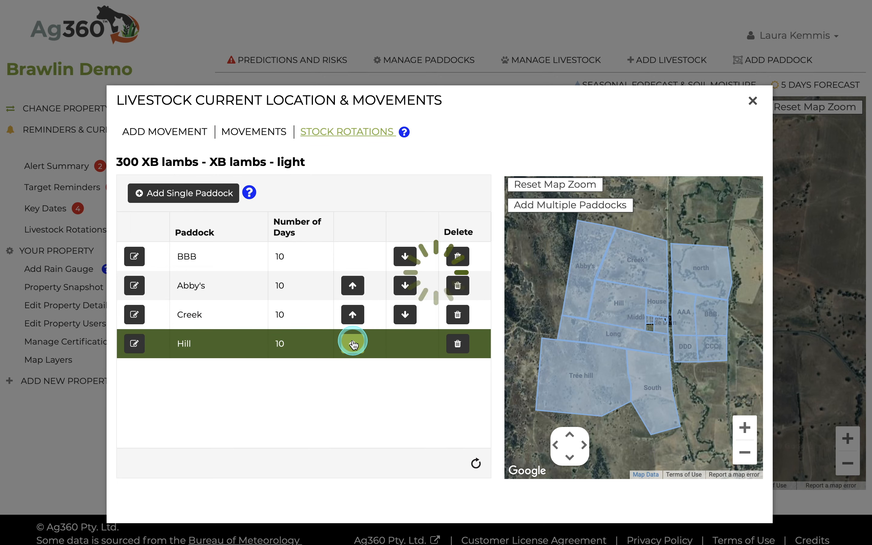
pyautogui.click(353, 316)
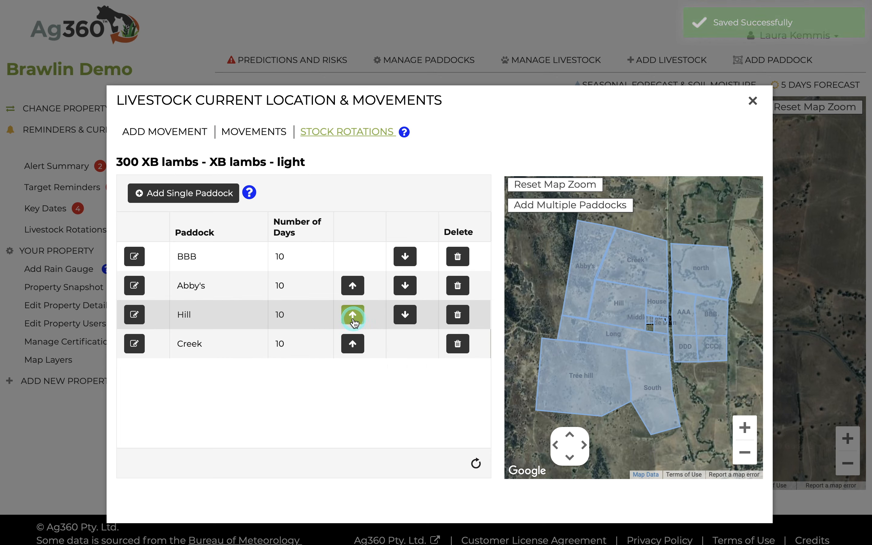
pyautogui.click(353, 285)
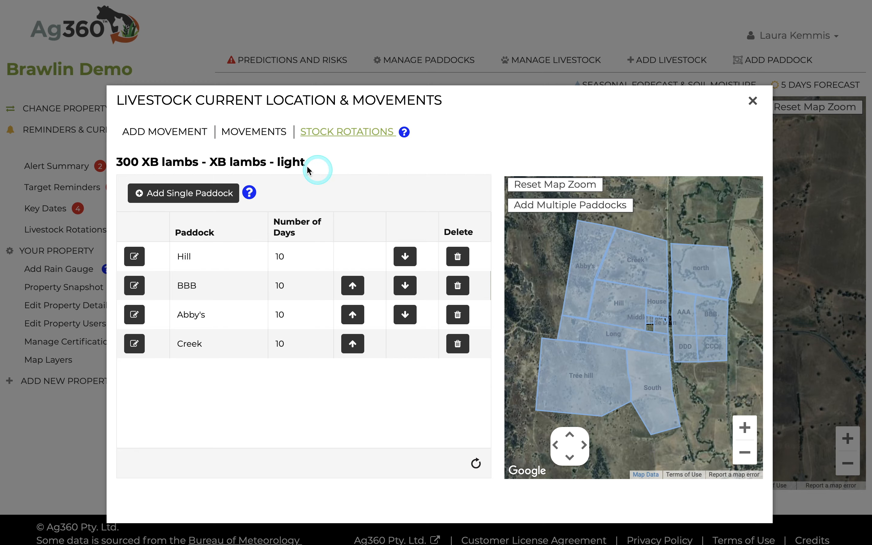
# - Open the scheduled 16/10/2020 BBB movement for confirmation in the mob's movements list and cancel it
pyautogui.click(251, 136)
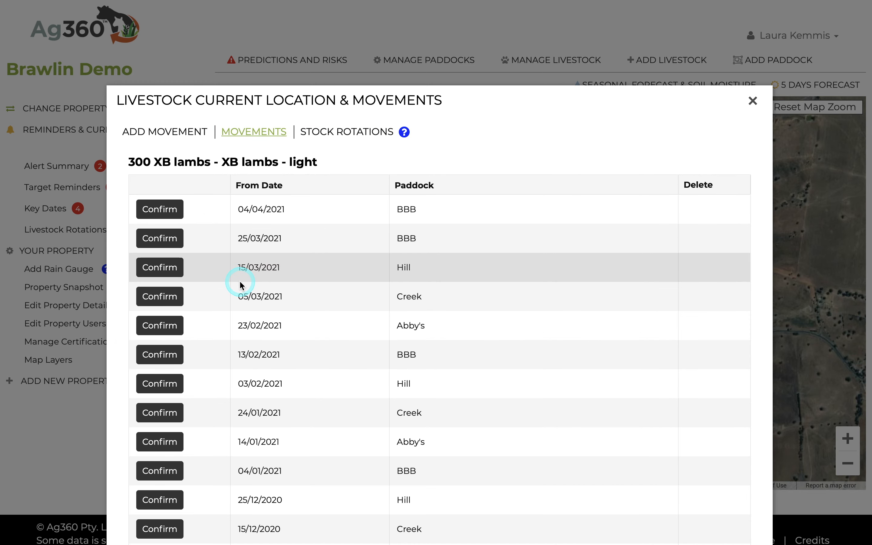
pyautogui.scroll(-5, 239, 280)
pyautogui.scroll(-1, 240, 285)
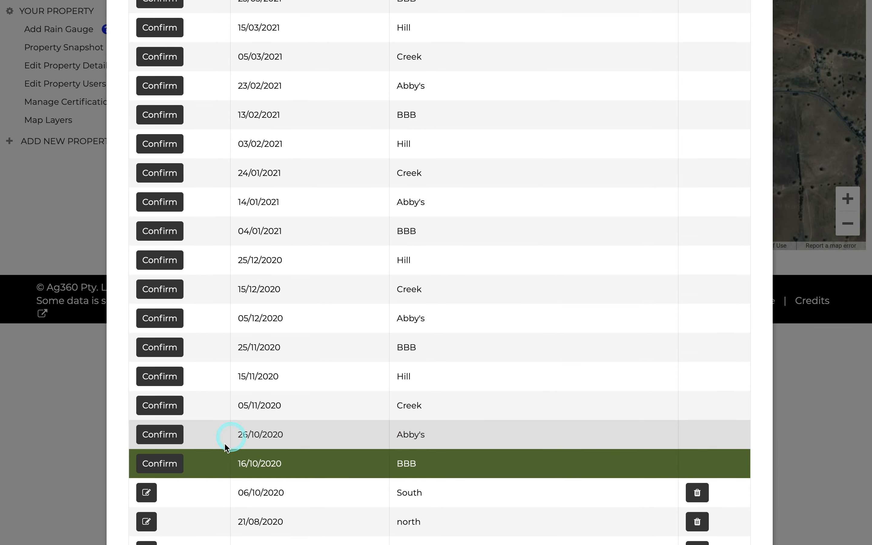
pyautogui.click(161, 464)
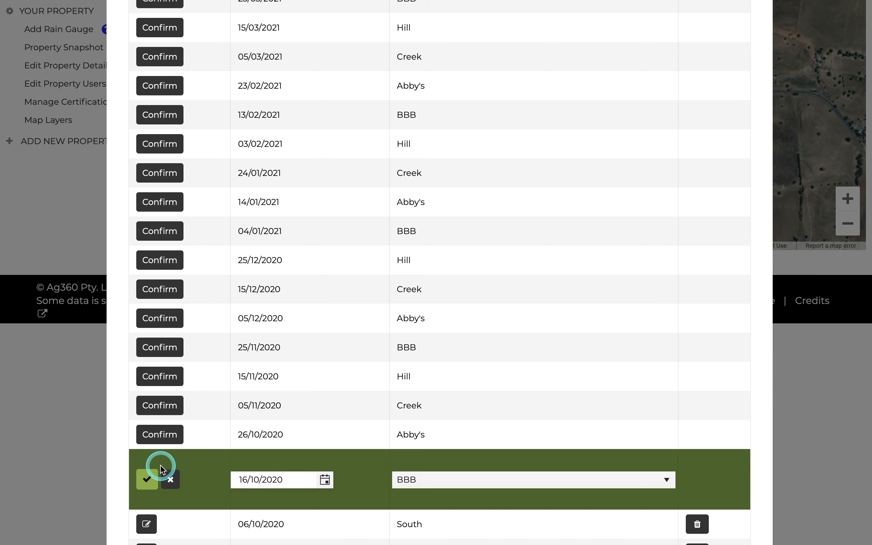
pyautogui.click(245, 478)
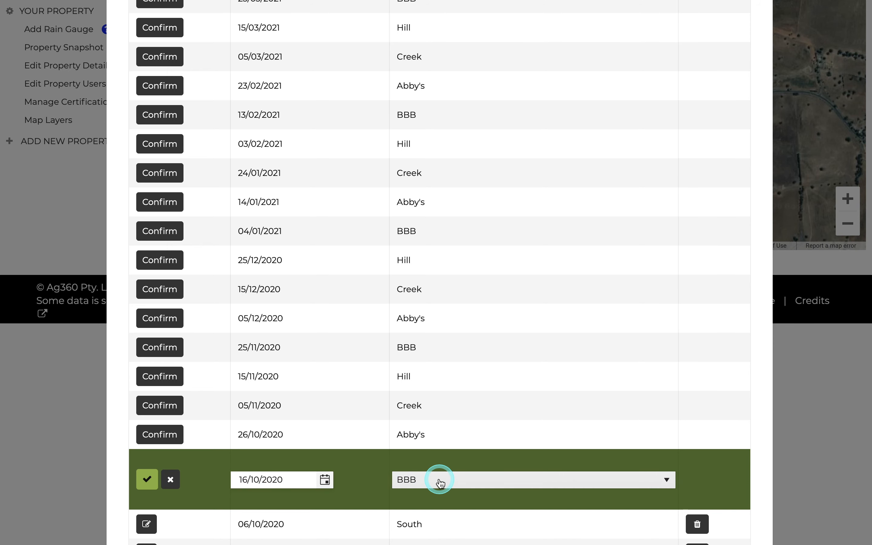
pyautogui.scroll(-3, 439, 483)
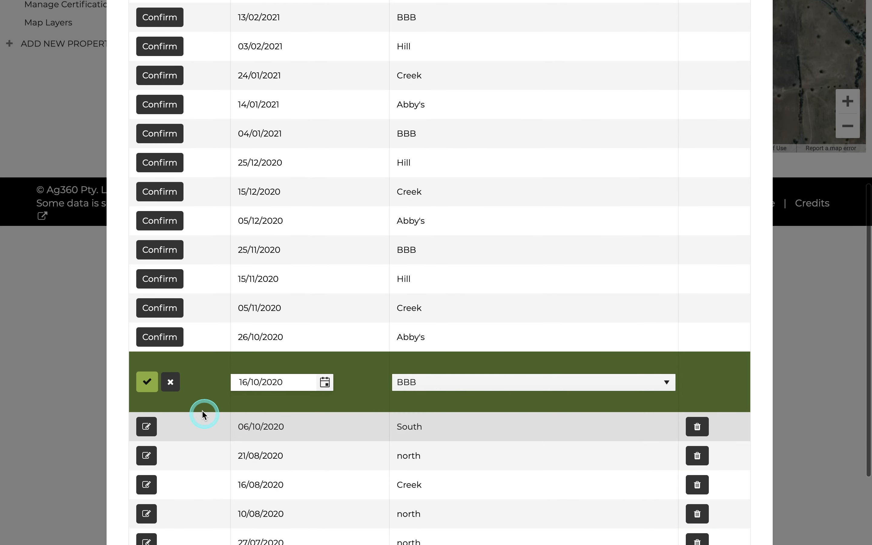
pyautogui.click(170, 382)
# - Close the mob's movements form and open the property's livestock rotation reminders
pyautogui.scroll(8, 573, 322)
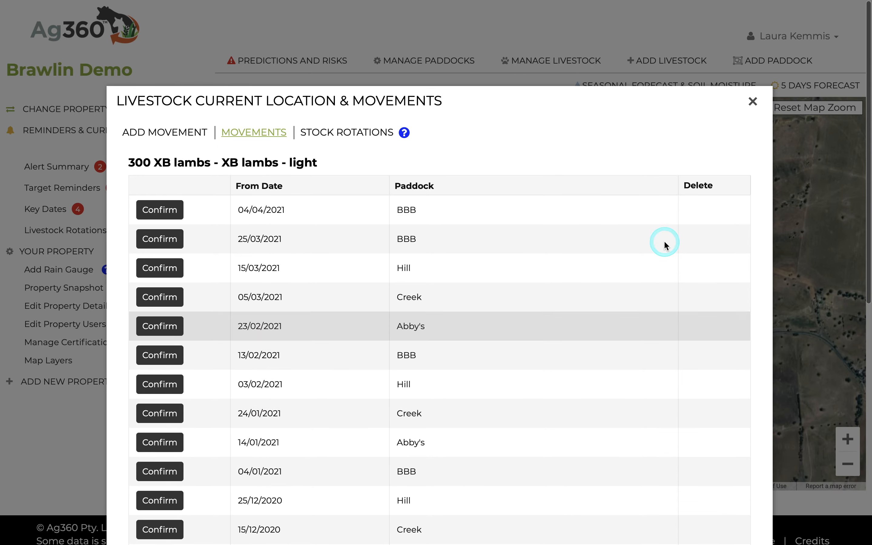
pyautogui.click(751, 102)
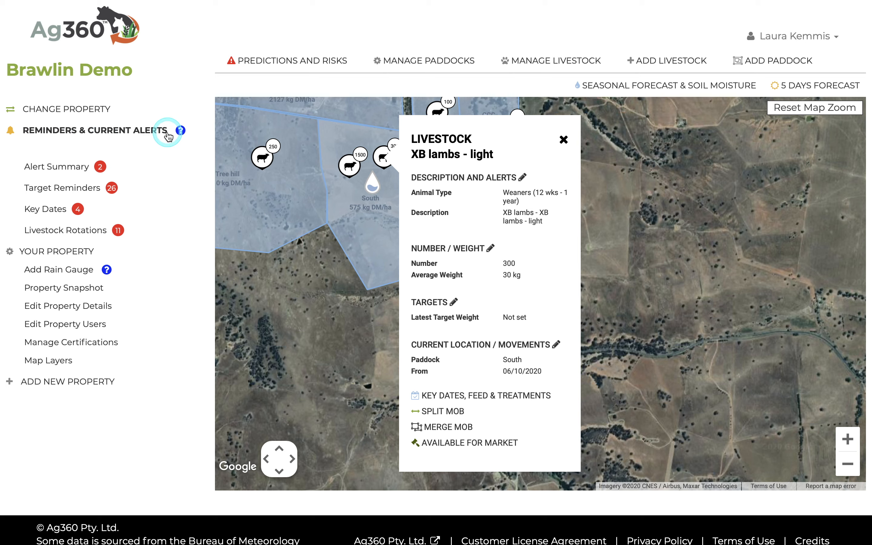
pyautogui.click(96, 236)
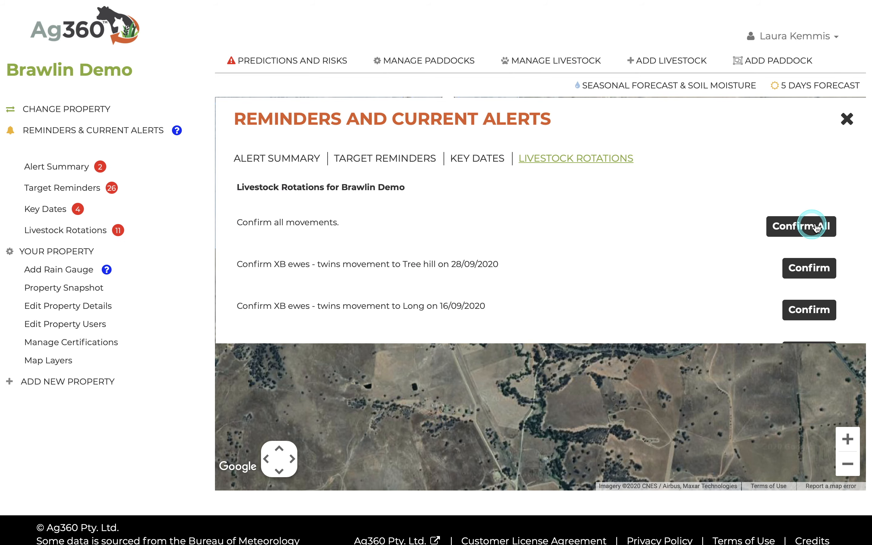
# - Review the property's livestock rotation movements awaiting confirmation, and close the reminders without confirming any
pyautogui.scroll(-1, 813, 270)
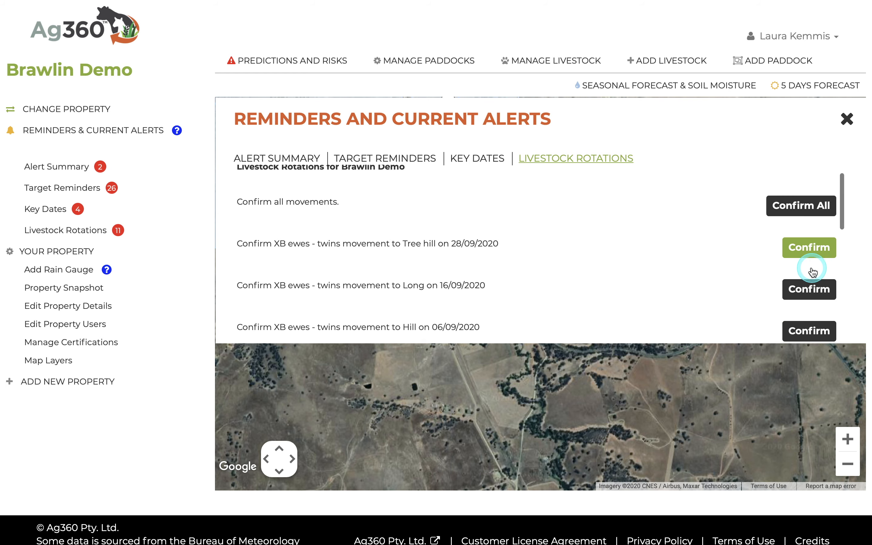
pyautogui.scroll(-1, 813, 270)
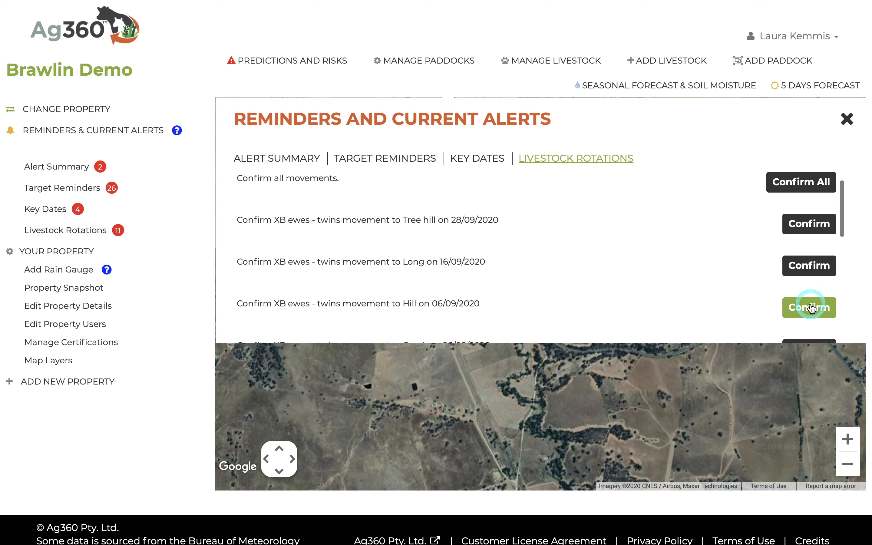
pyautogui.scroll(1, 811, 308)
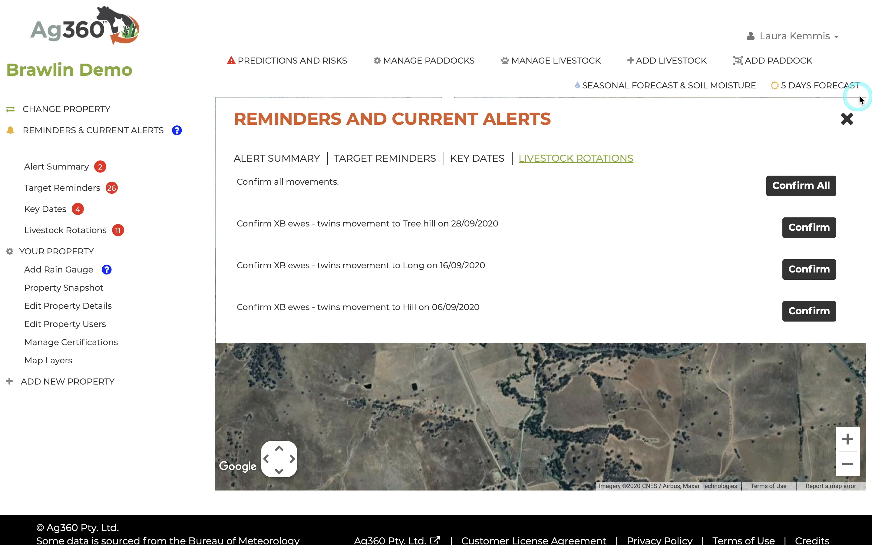
pyautogui.click(845, 120)
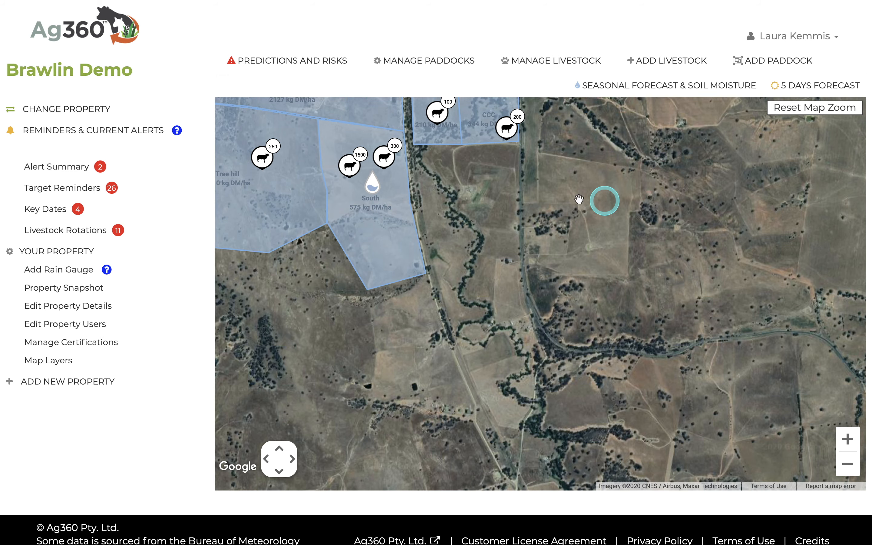
# - Open the Split Mob form for the XB lambs - light mob in the South paddock
pyautogui.moveTo(509, 208); pyautogui.dragTo(626, 308)
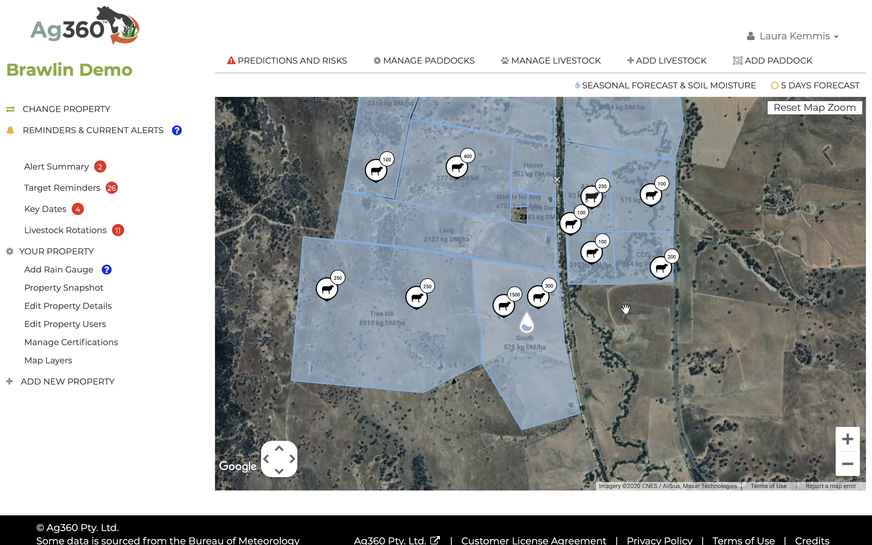
pyautogui.moveTo(582, 306); pyautogui.dragTo(569, 288)
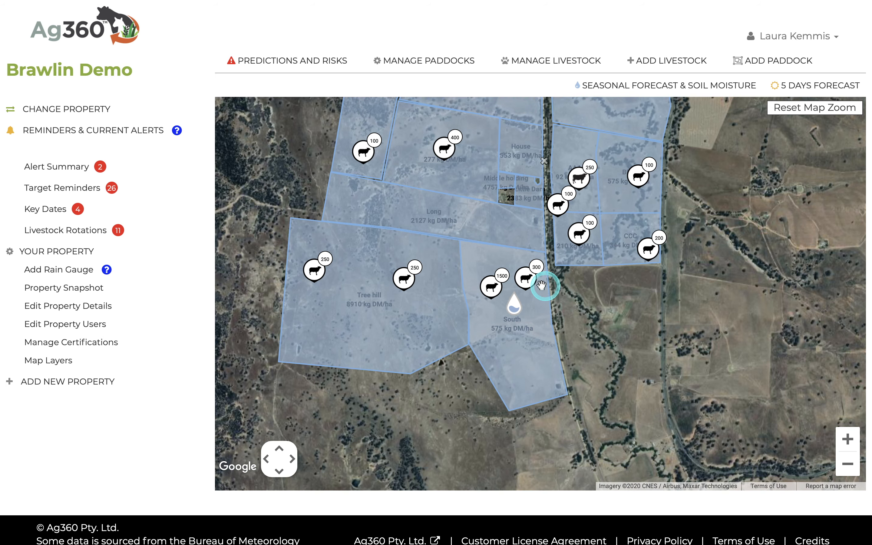
pyautogui.click(525, 278)
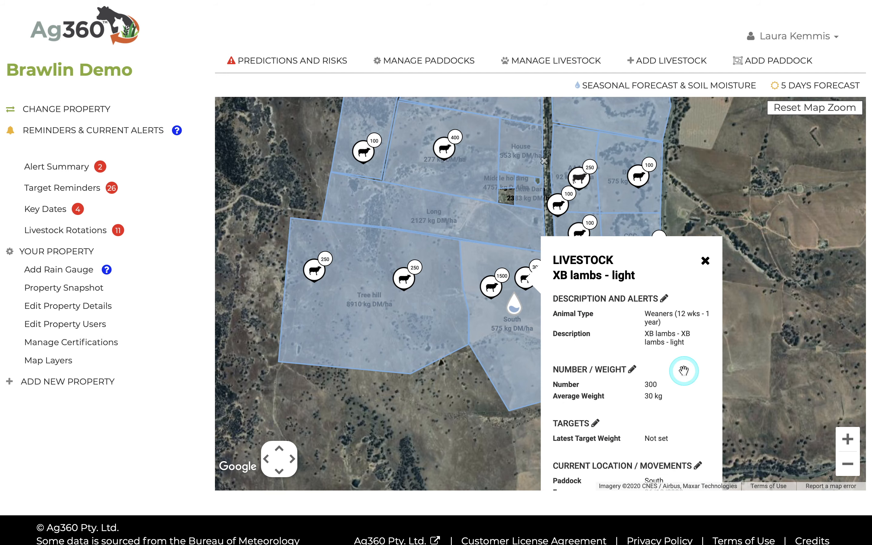
pyautogui.moveTo(683, 371); pyautogui.dragTo(573, 235)
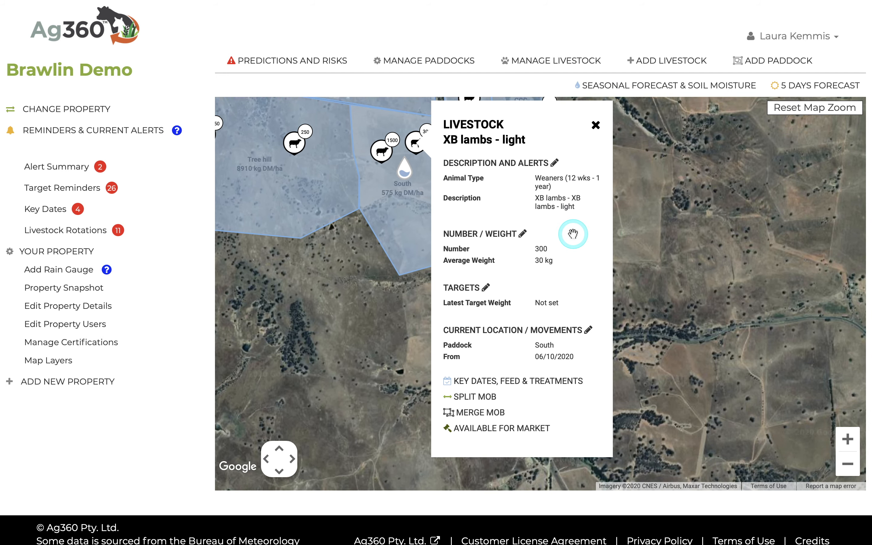
pyautogui.click(481, 398)
# - Split 100 animals into a new mob described as "XB lambs light 2" in paddock AAA, save it and close the original mob's details
pyautogui.click(445, 191)
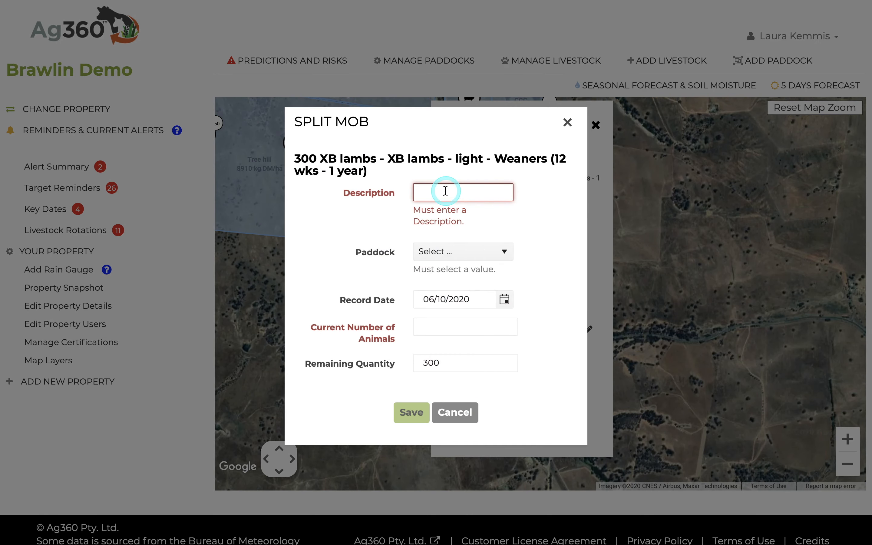
pyautogui.write('XB lambs light 2')
pyautogui.click(453, 220)
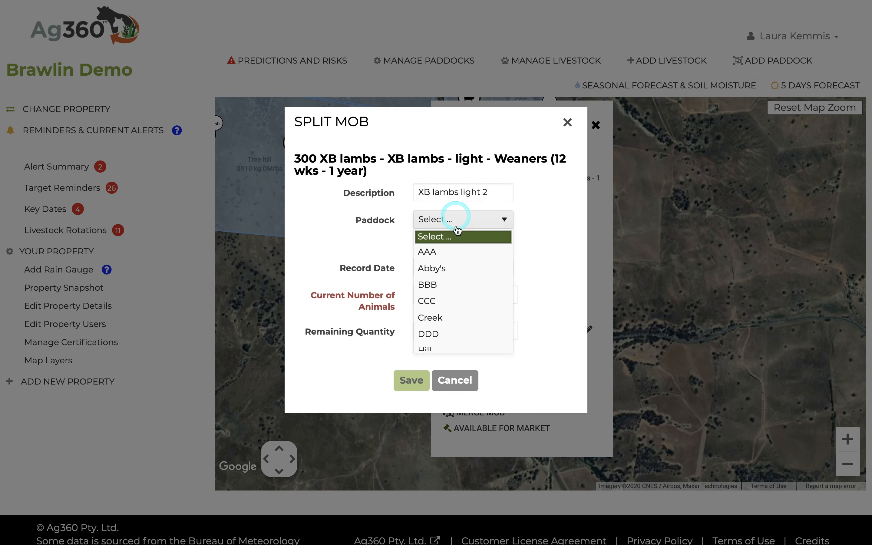
pyautogui.click(456, 257)
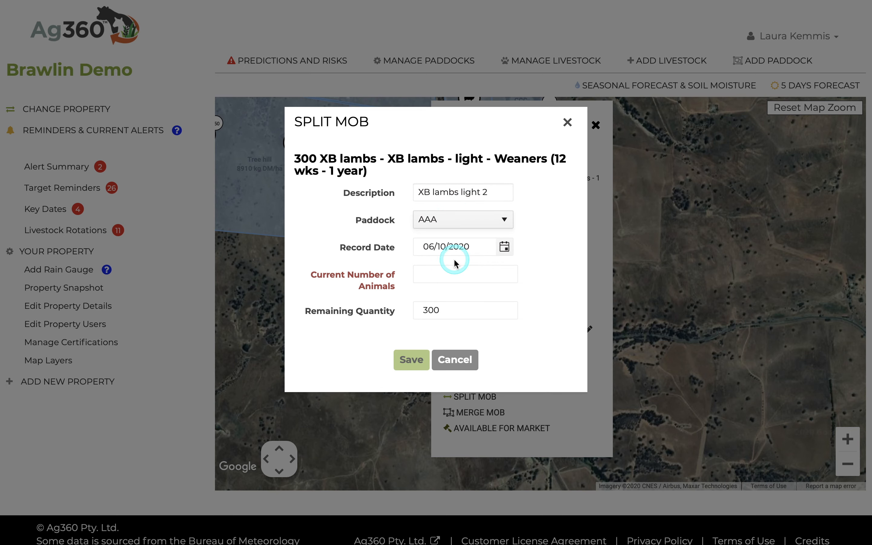
pyautogui.click(445, 274)
pyautogui.write('100')
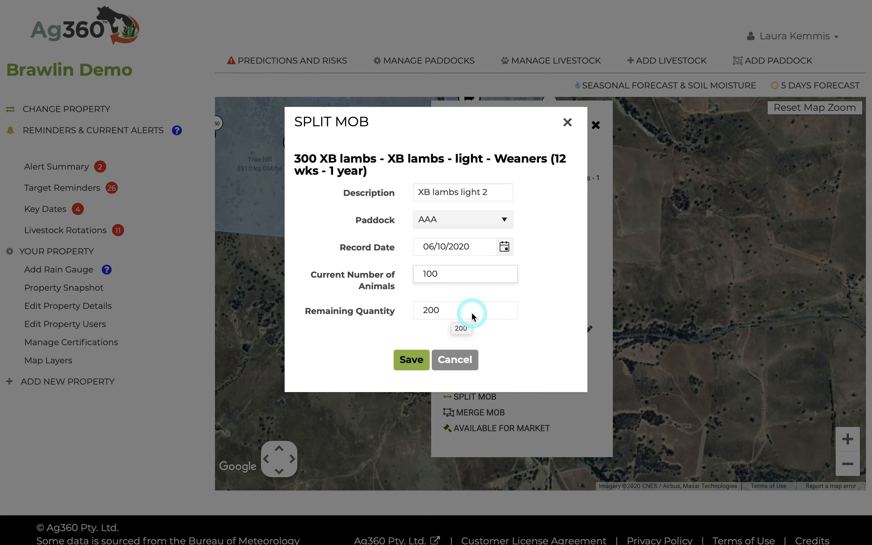
pyautogui.click(411, 359)
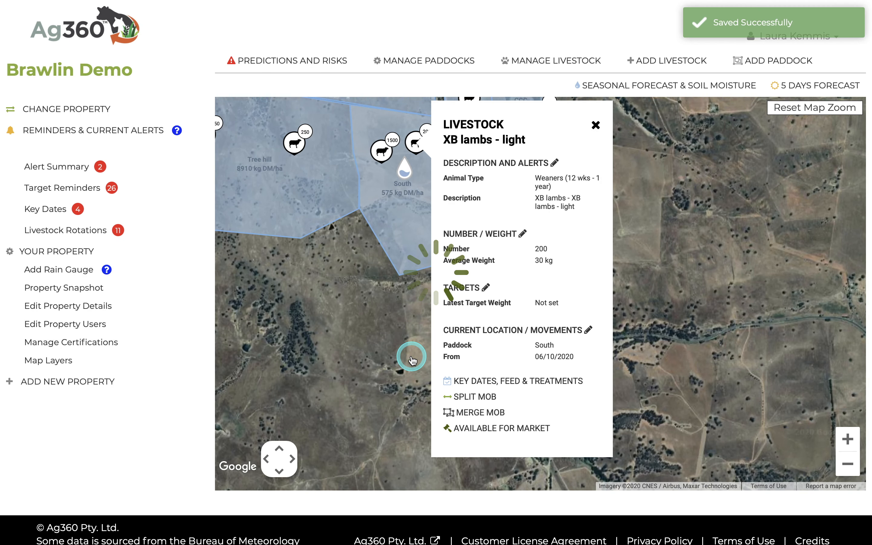
pyautogui.click(595, 125)
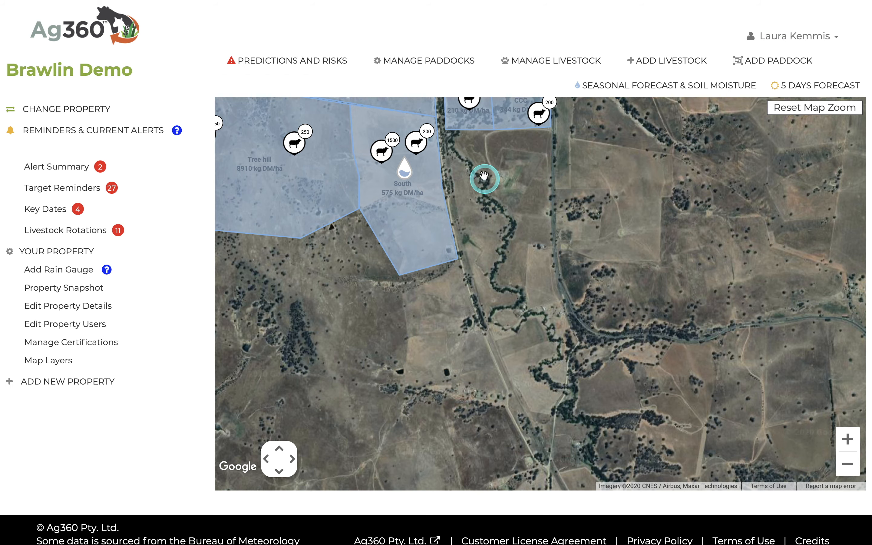
# - Open the Merge Mob form for the XB lambs light 2 mob in paddock AAA
pyautogui.moveTo(483, 162); pyautogui.dragTo(516, 407)
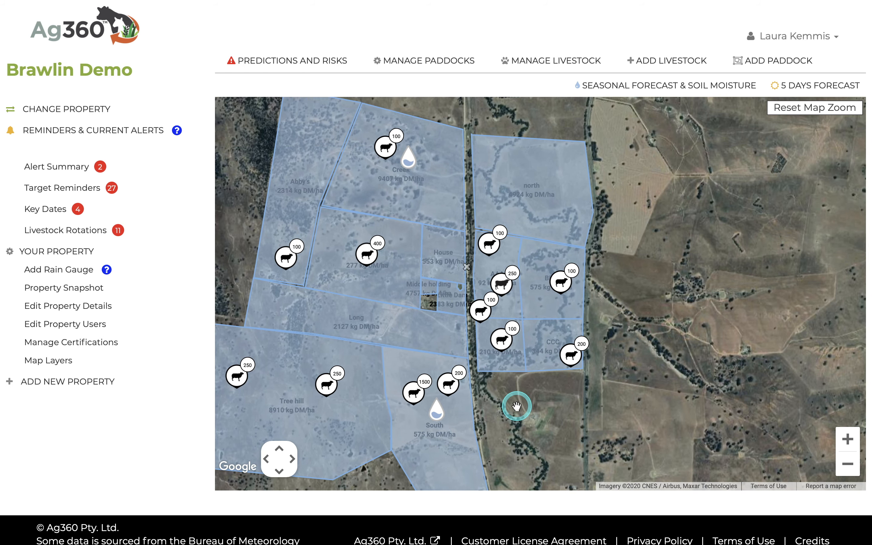
pyautogui.click(491, 247)
pyautogui.click(490, 244)
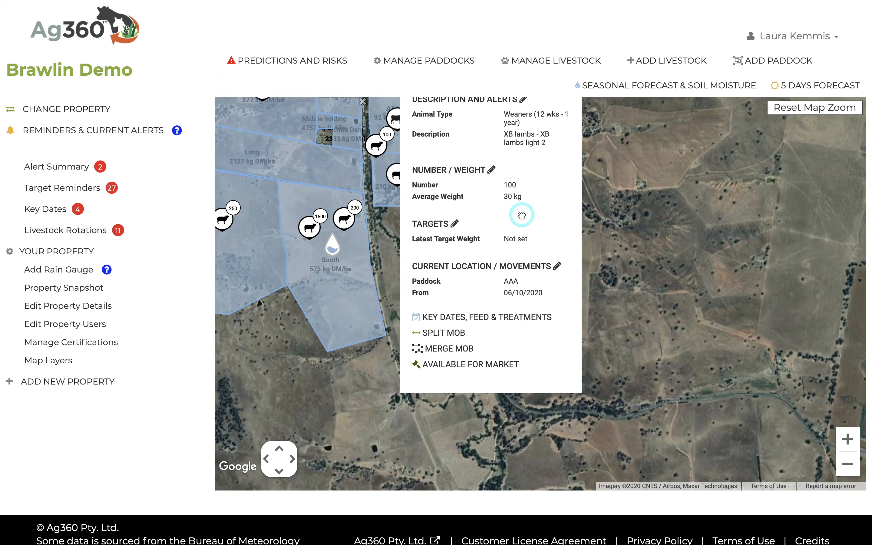
pyautogui.click(447, 337)
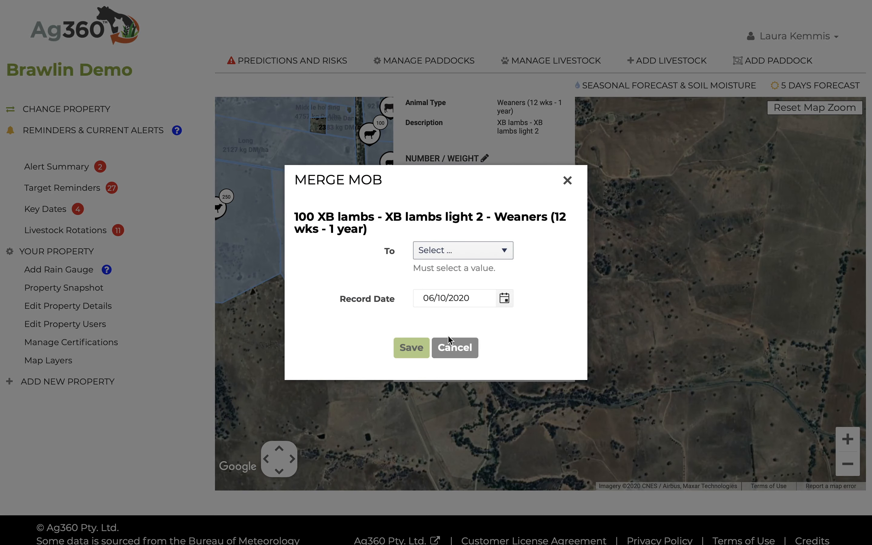
# - Merge the XB lambs light 2 mob into XB lambs - light, saving and confirming the merge
pyautogui.click(448, 250)
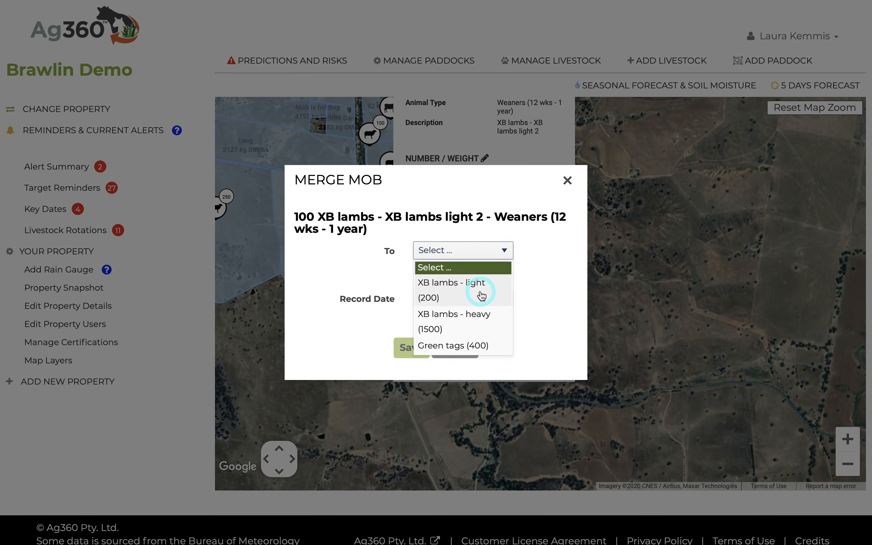
pyautogui.click(482, 296)
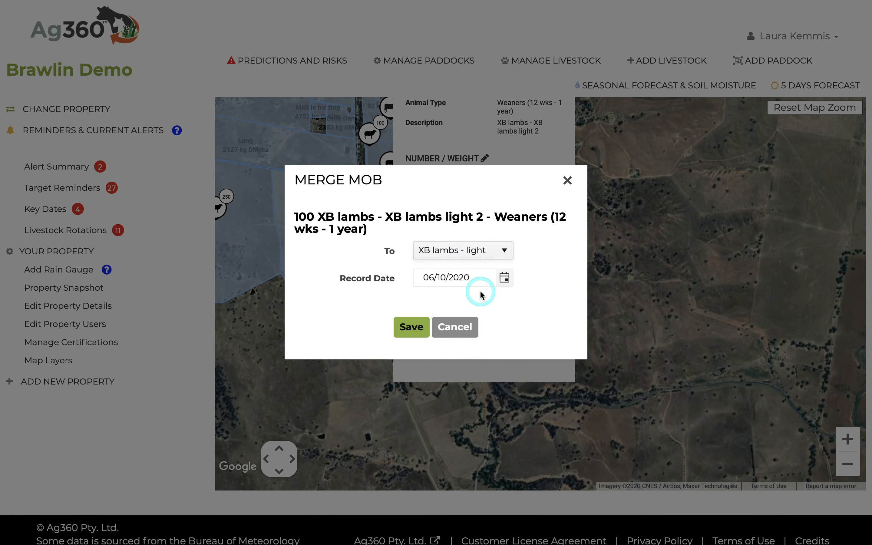
pyautogui.click(410, 327)
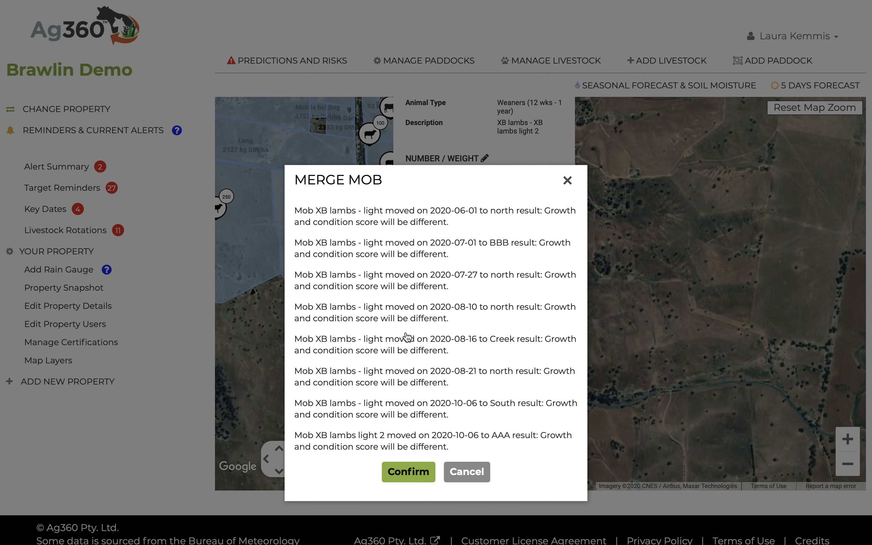
pyautogui.click(408, 471)
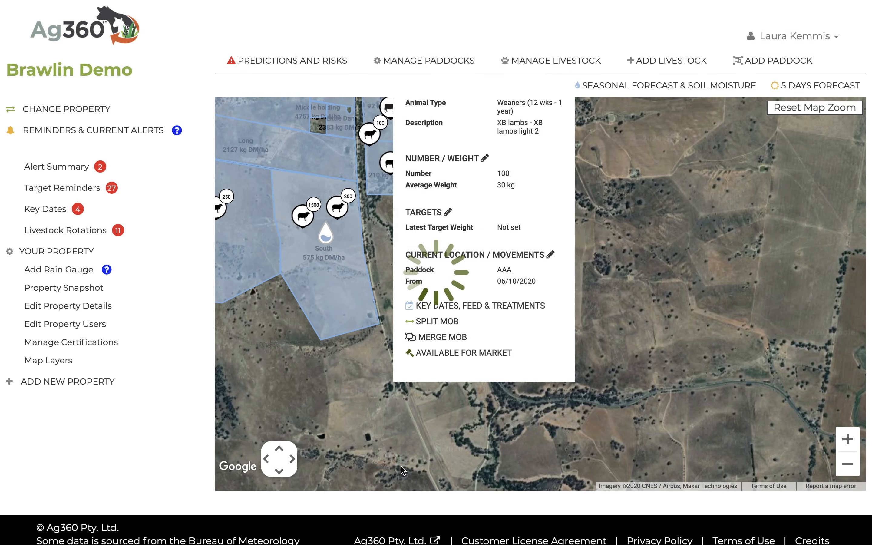
# - Open the property's livestock management list of mobs
pyautogui.click(532, 61)
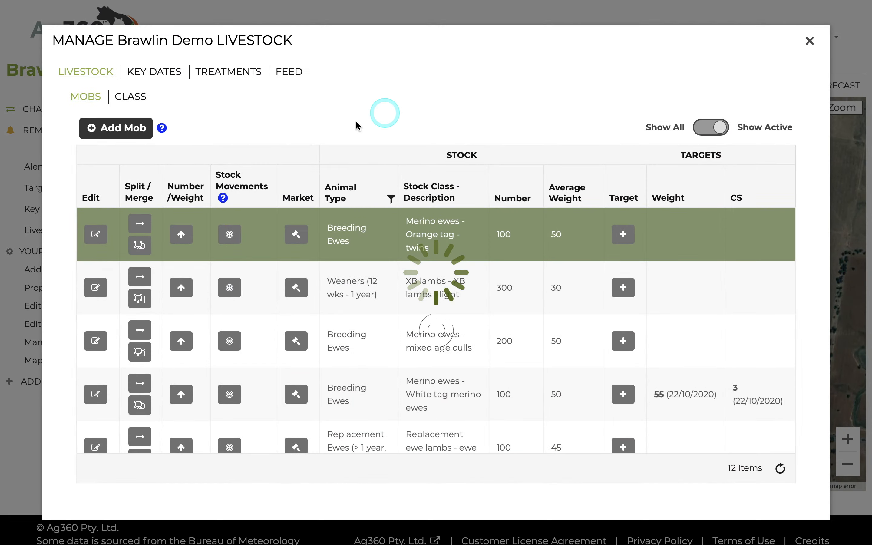